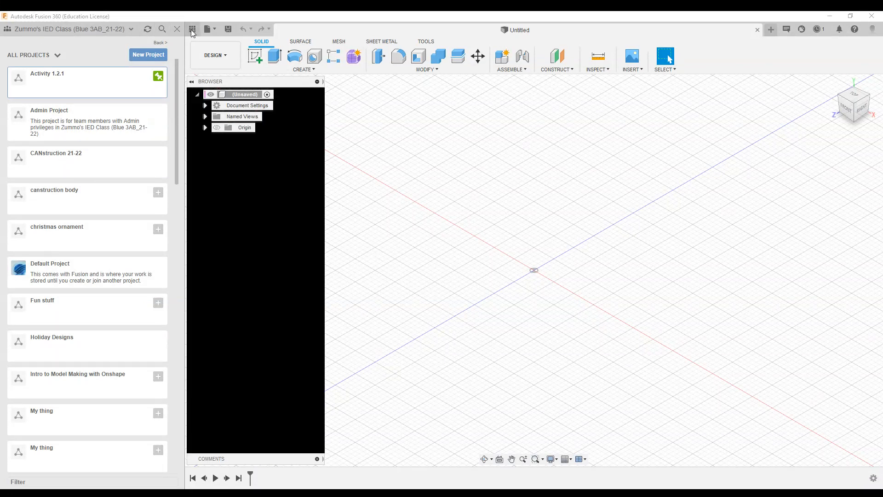
Browse the team's Activity 1.2.1 project to view the parts in the instructor's demo files folder.
left_click(192, 29)
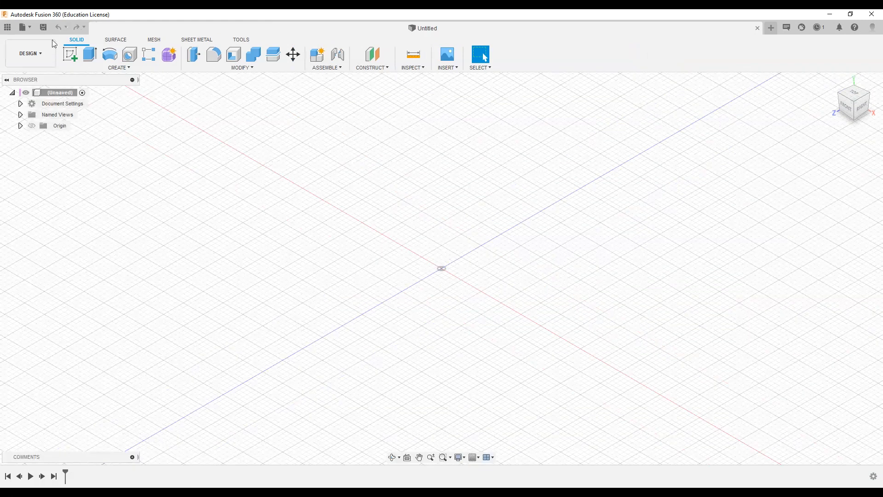
left_click(7, 29)
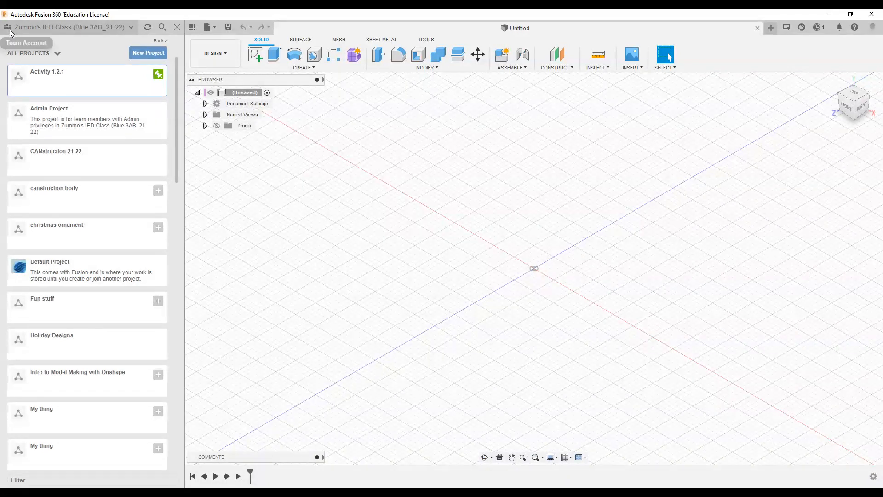
left_click(28, 28)
left_click(54, 55)
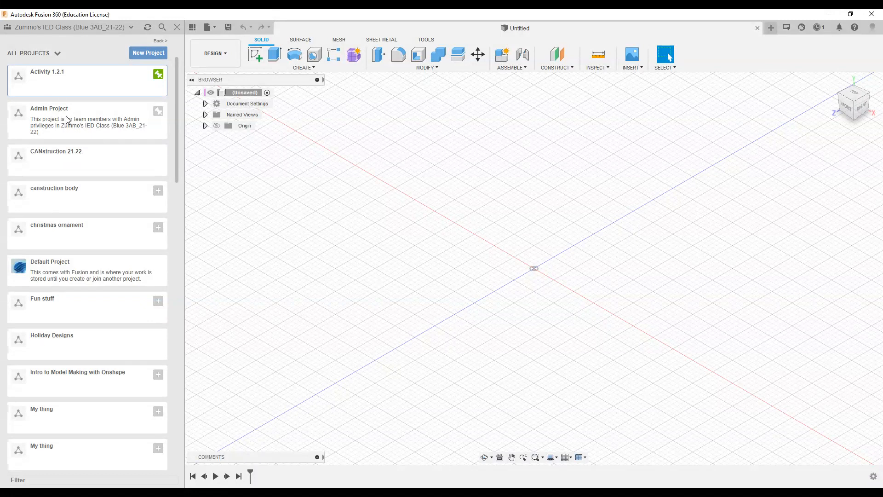
left_click(57, 73)
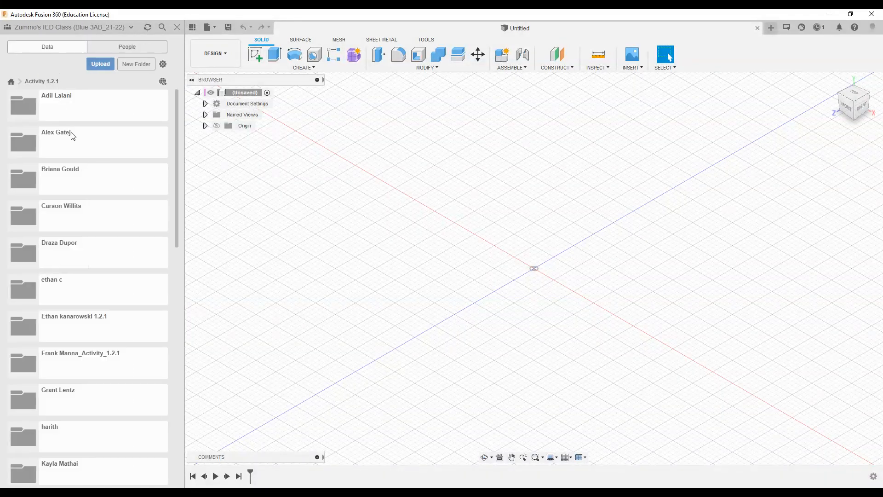
scroll(113, 225, "down", 7)
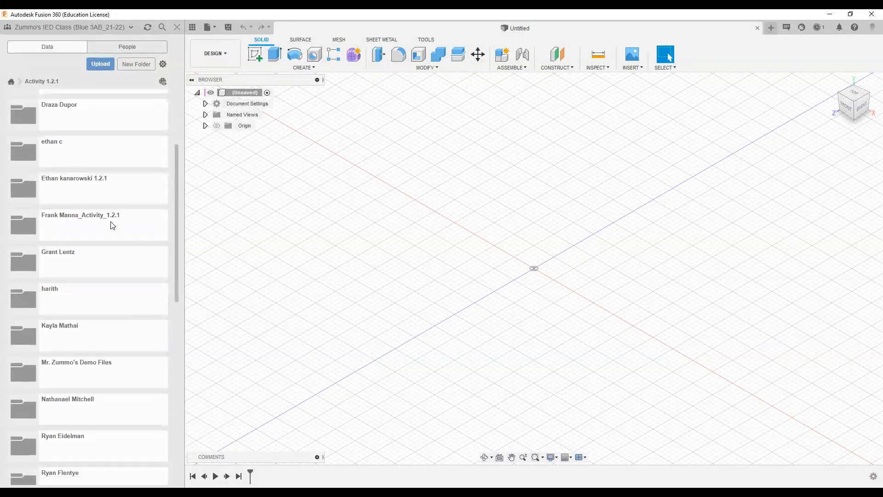
left_click(102, 191)
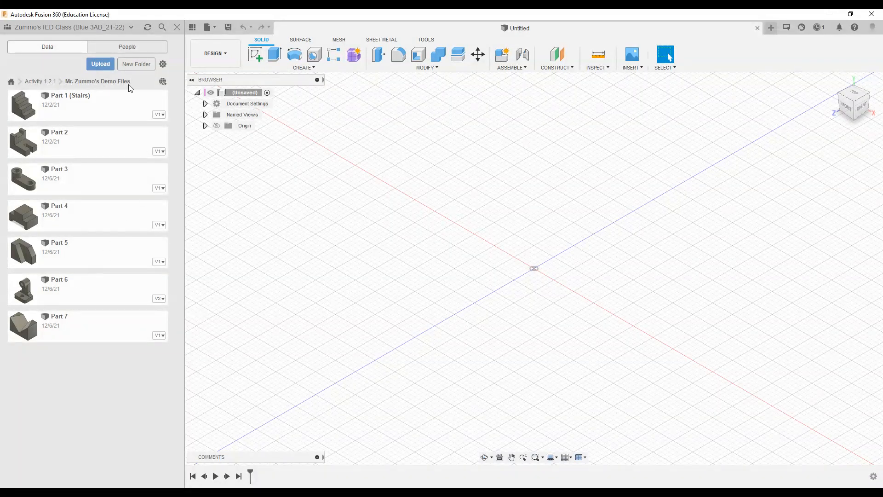
left_click(192, 29)
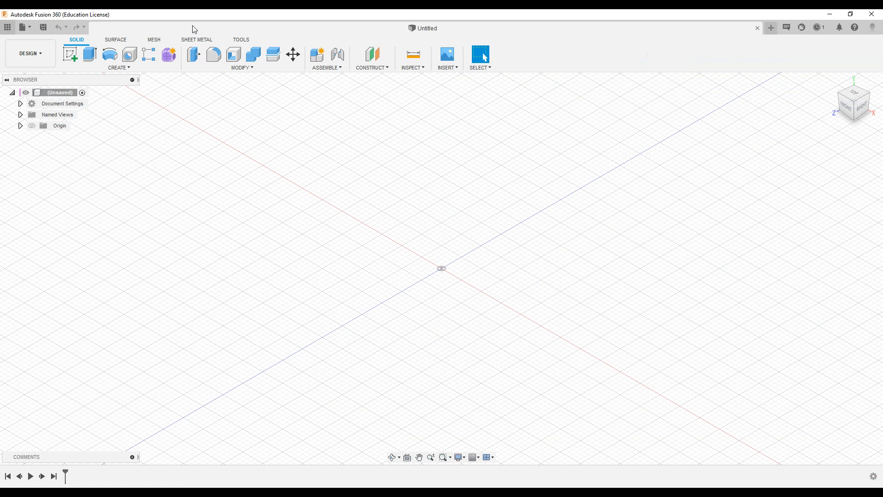
Start a new sketch on the horizontal origin plane.
left_click(73, 60)
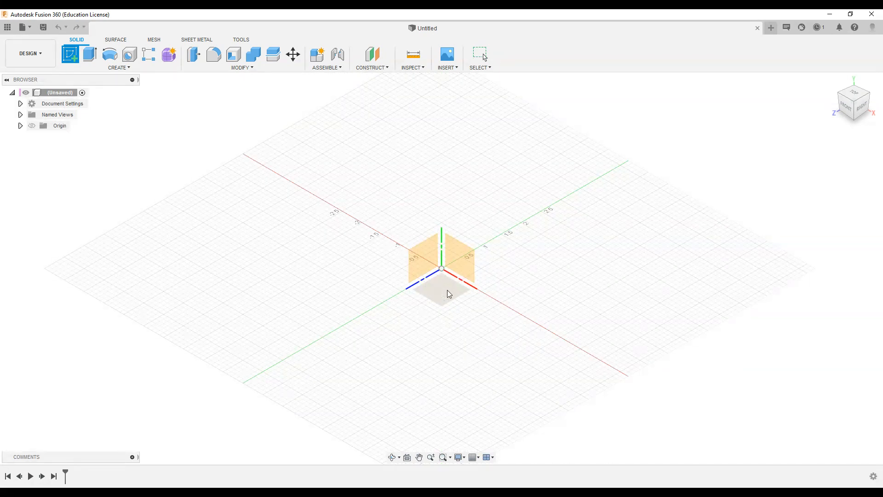
left_click(441, 289)
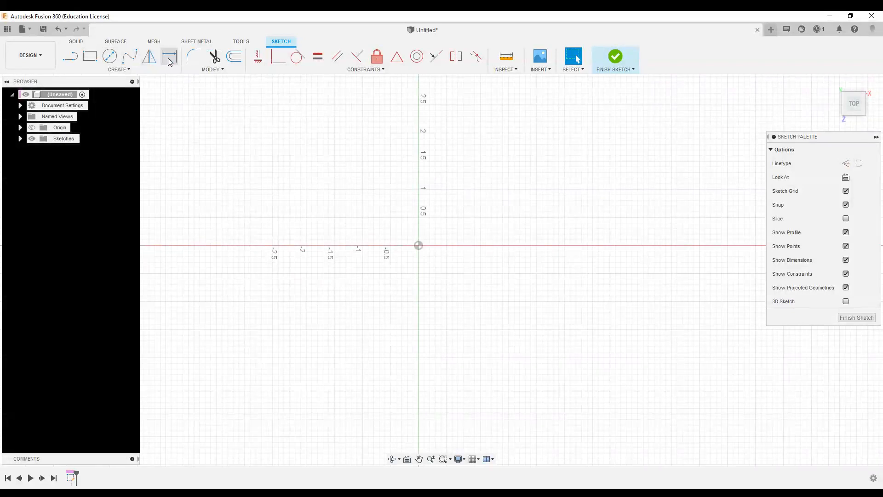
left_click(221, 69)
left_click(139, 71)
left_click(138, 70)
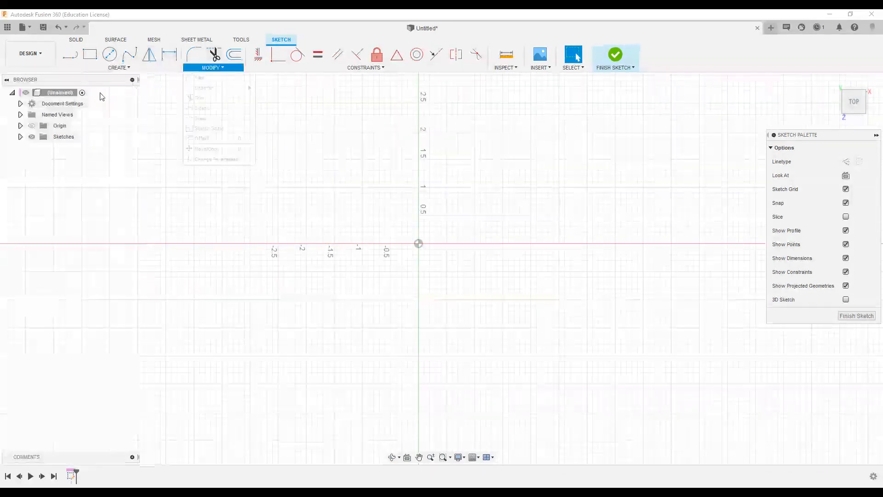
left_click(120, 67)
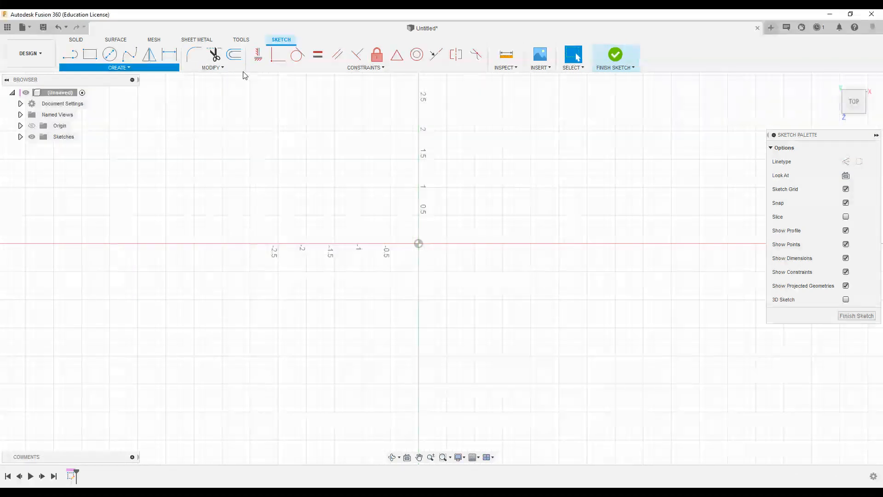
left_click(378, 70)
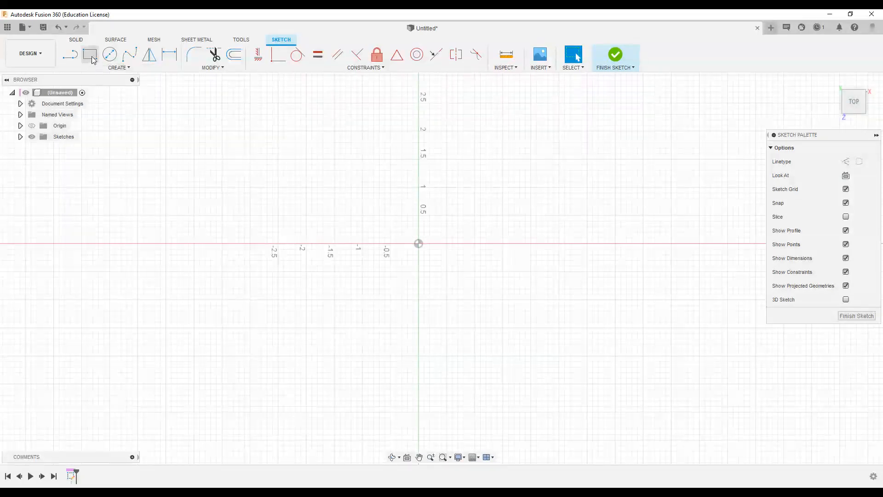
Sketch a two-point rectangle from the origin, 3 in wide and about 2.5 in high, extending up and to the right.
left_click(91, 56)
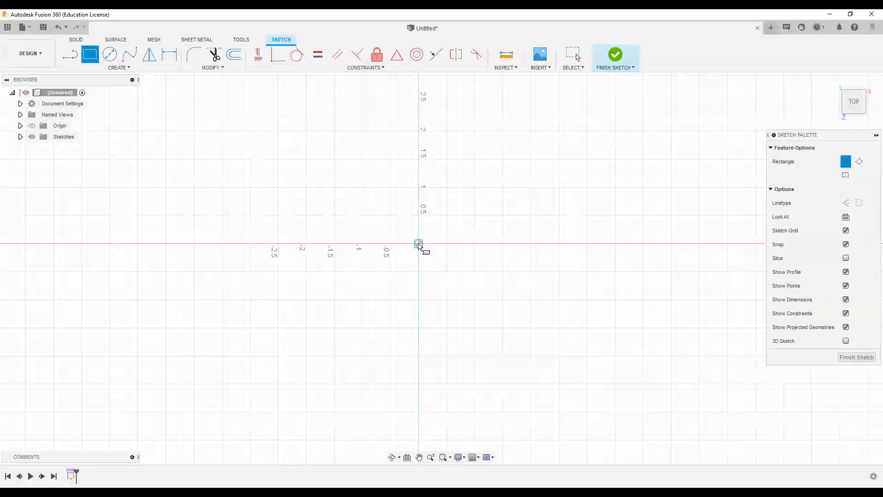
left_click(419, 247)
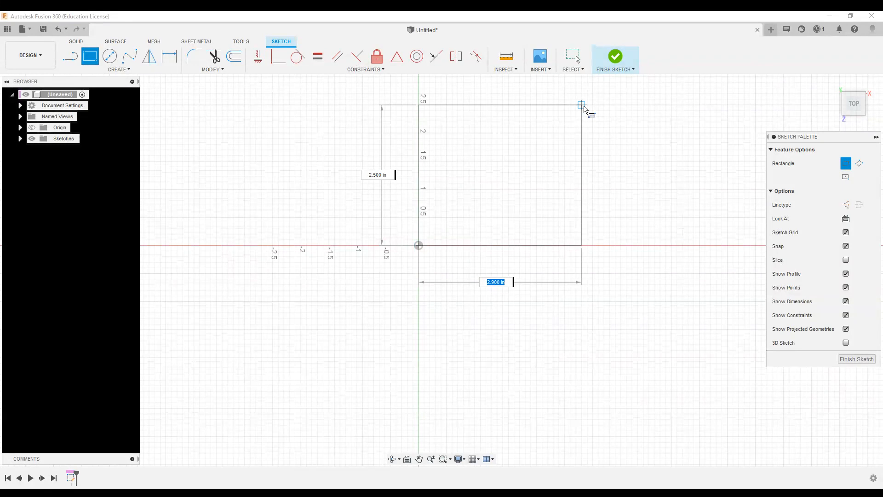
type("3")
key("Tab")
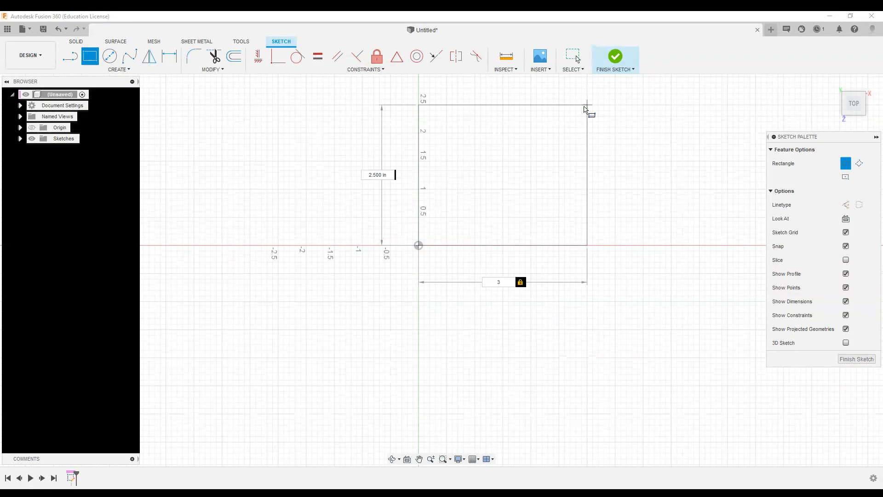
key("Return")
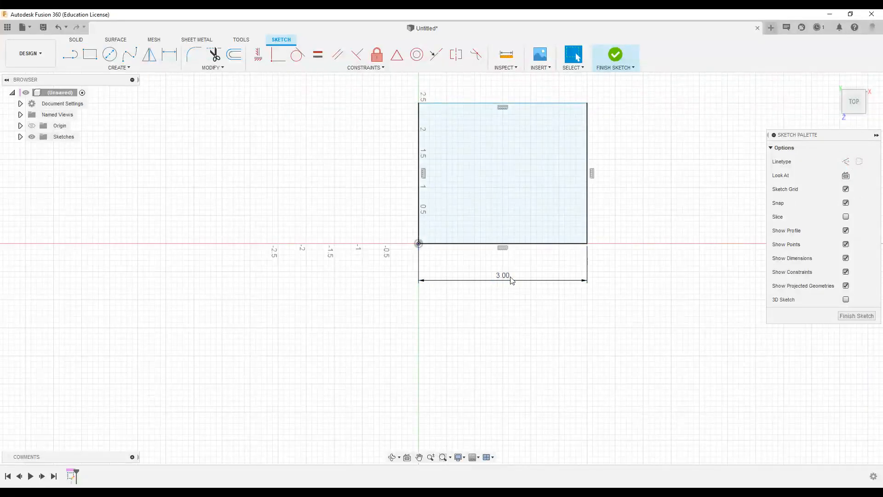
Sketch a second rectangle, 3 in by 3 in, to the right of the first with its base on the horizontal axis.
middle_click_drag(538, 328, 533, 340)
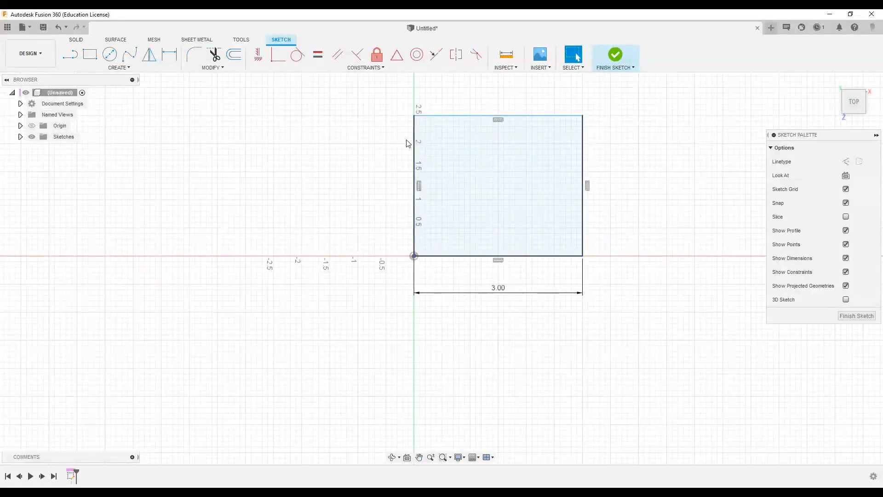
middle_click_drag(364, 178, 176, 183)
left_click(90, 56)
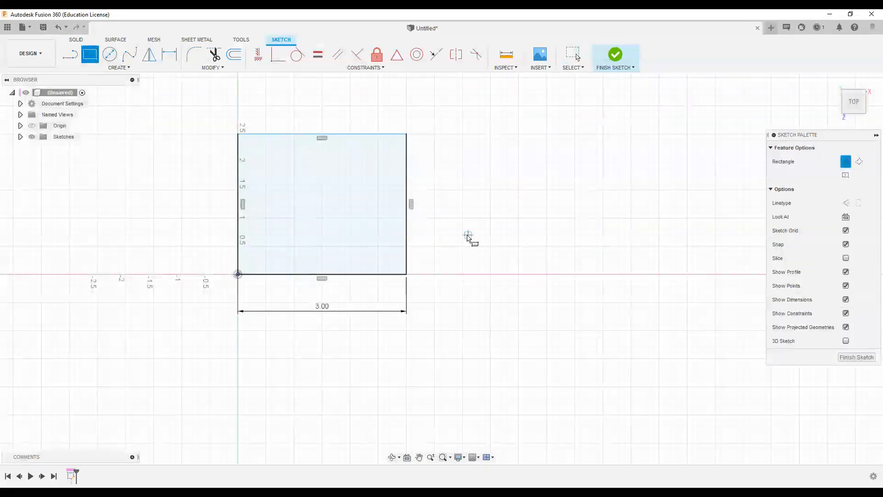
left_click(474, 275)
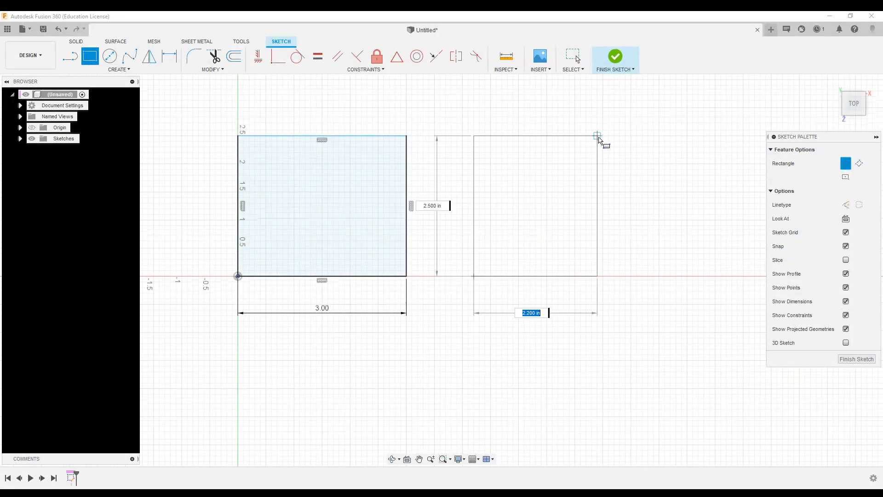
type("3")
key("Tab")
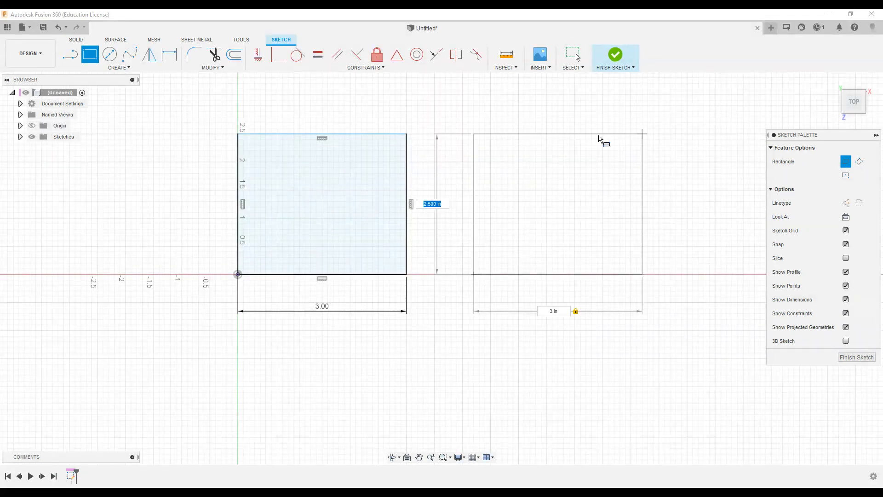
type("3")
key("Return")
key("Escape")
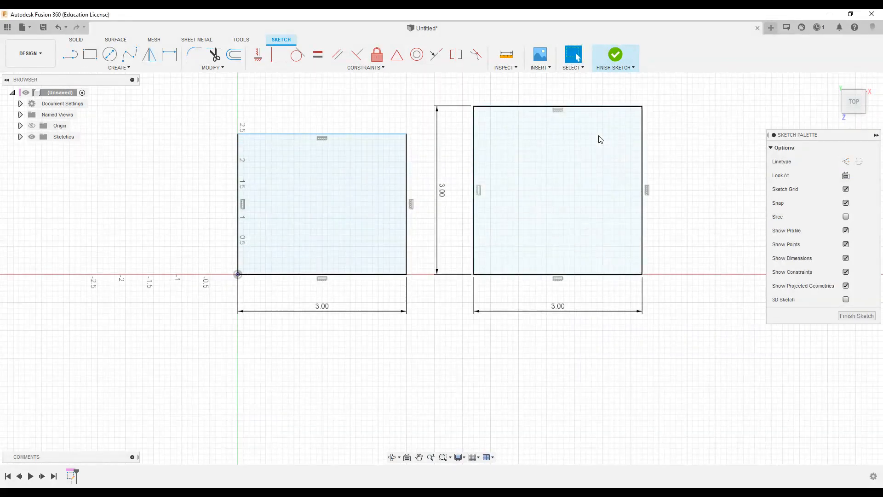
left_click(596, 135)
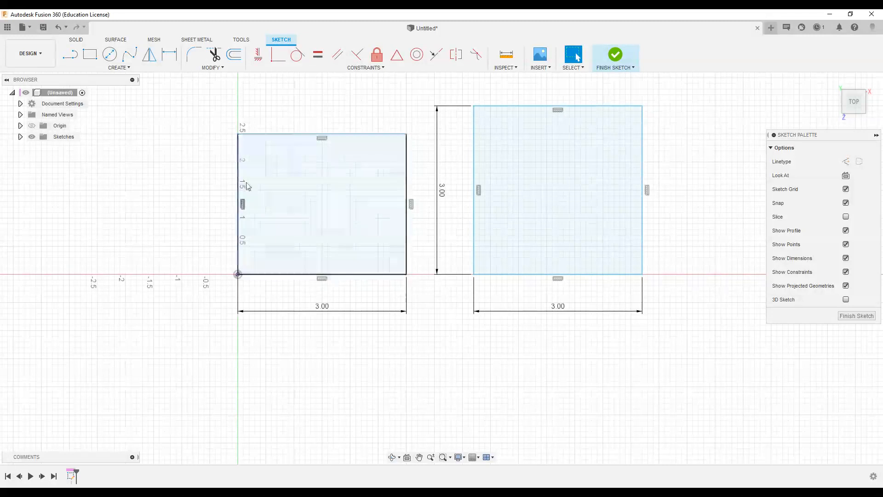
Dimension the left side of the rectangle at the origin and set its height to 3 in.
left_click(170, 55)
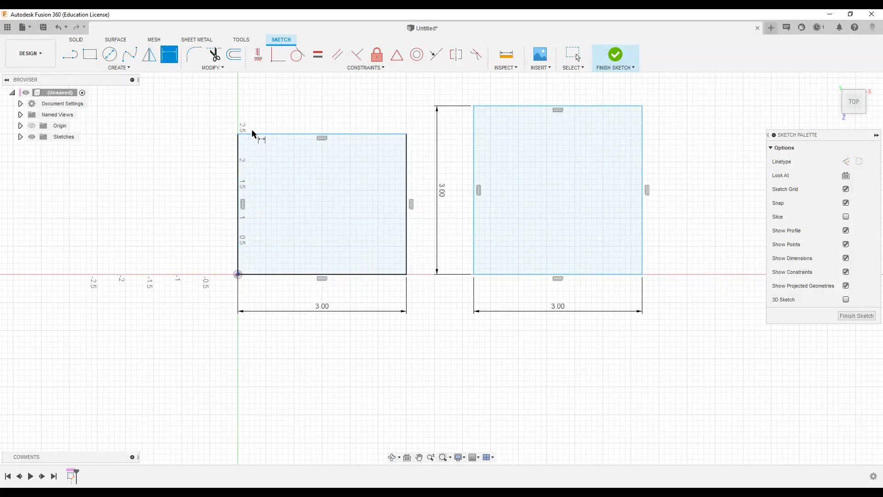
left_click(237, 152)
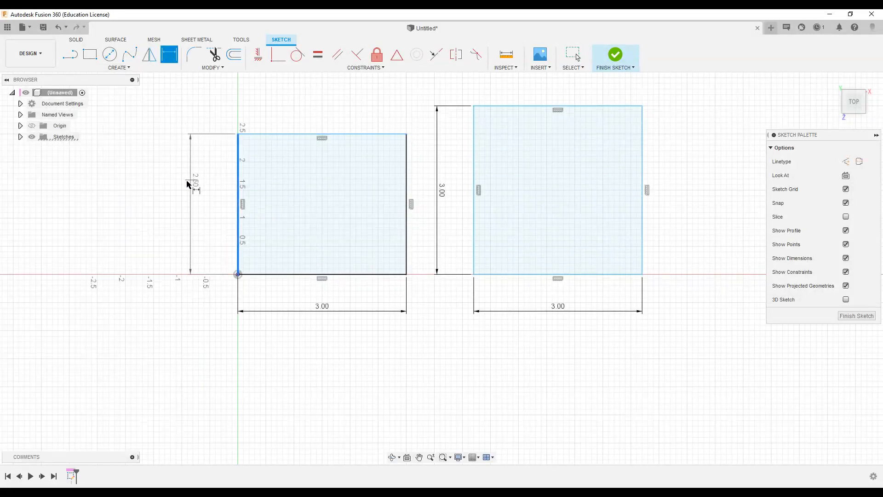
left_click(185, 184)
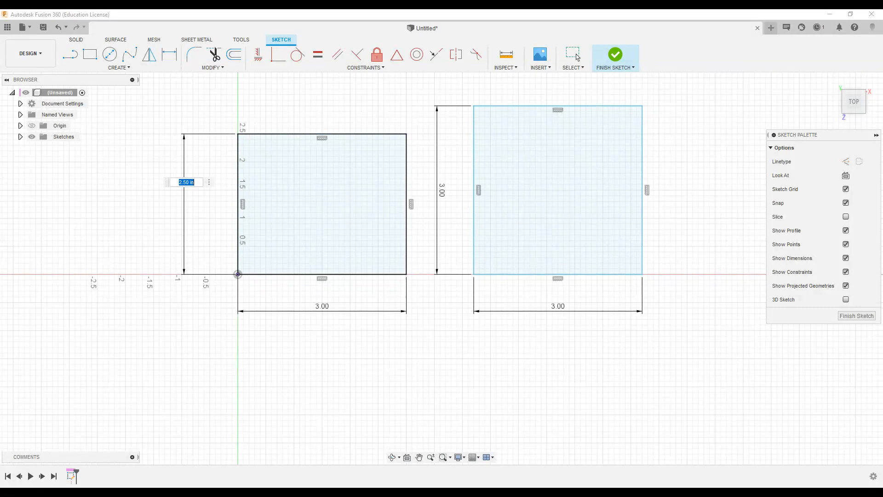
type("3")
key("Return")
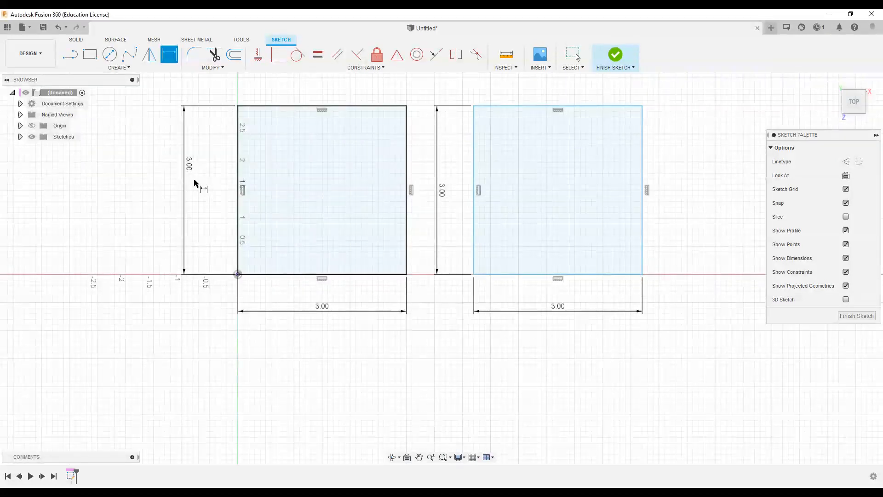
key("Escape")
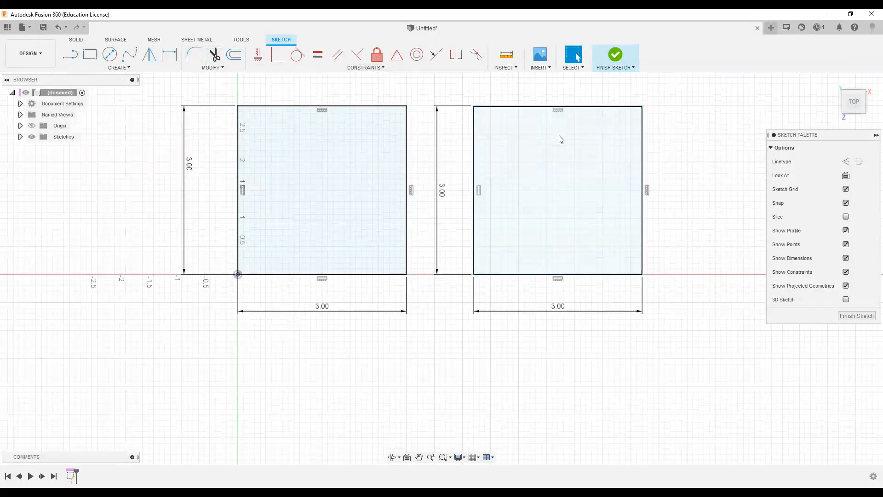
Delete the second square on the right together with its dimensions.
left_click(603, 240)
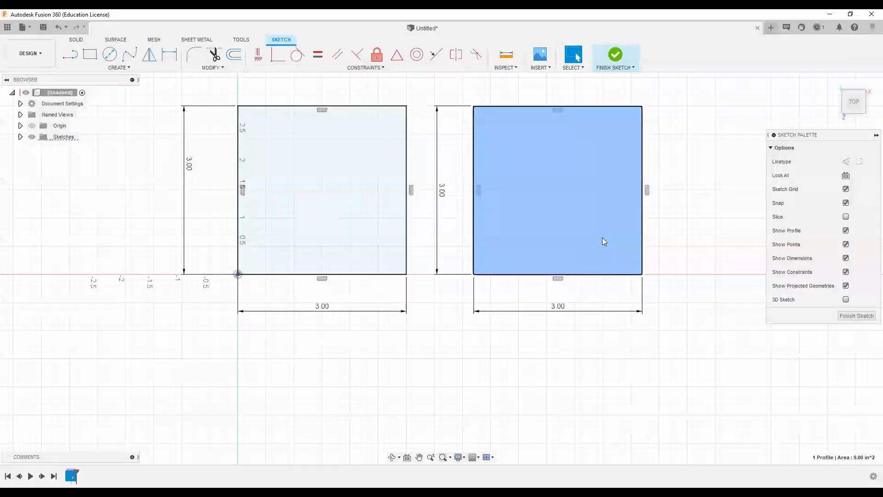
left_click_drag(674, 315, 453, 90)
key("Delete")
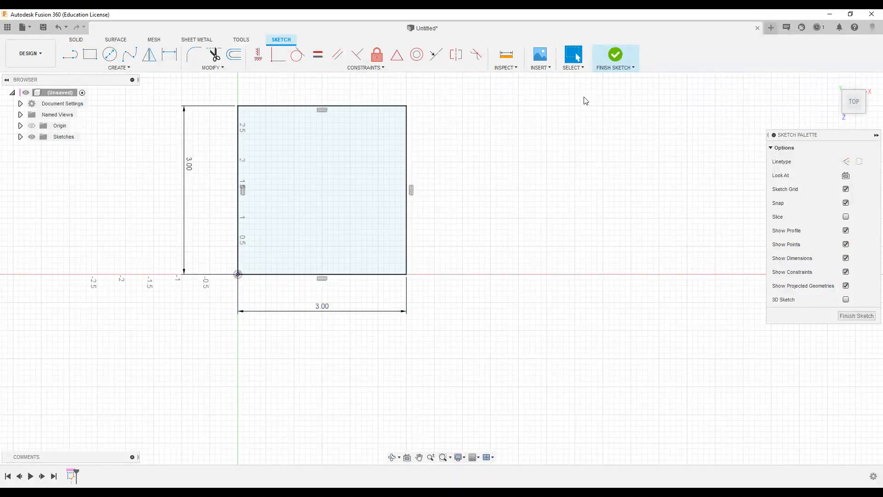
Finish the sketch of the square at the origin.
middle_click_drag(434, 128, 494, 157)
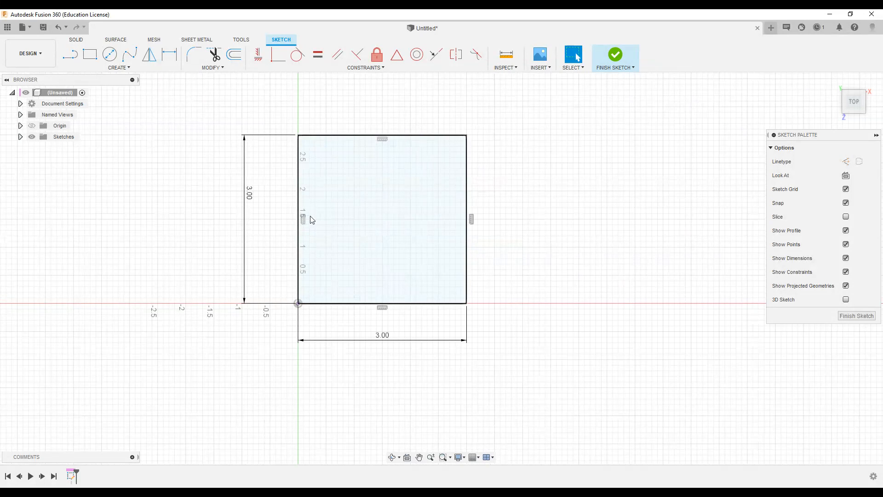
left_click(617, 55)
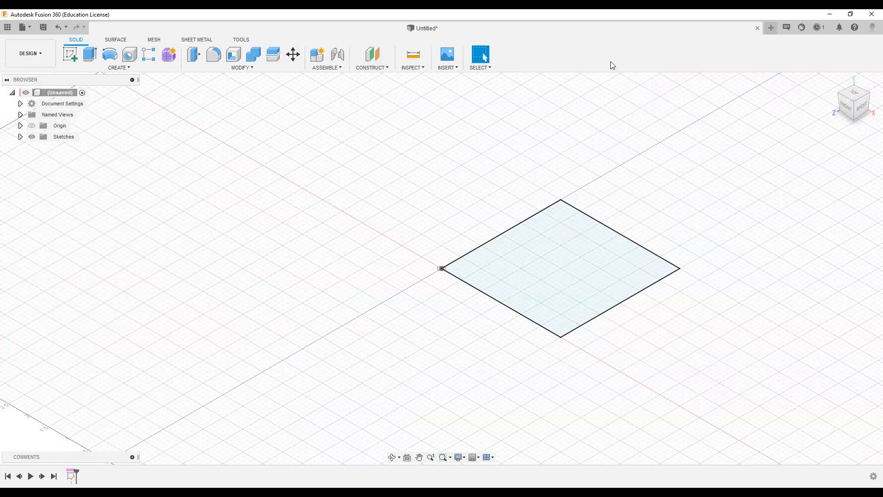
middle_click_drag(470, 156, 408, 162)
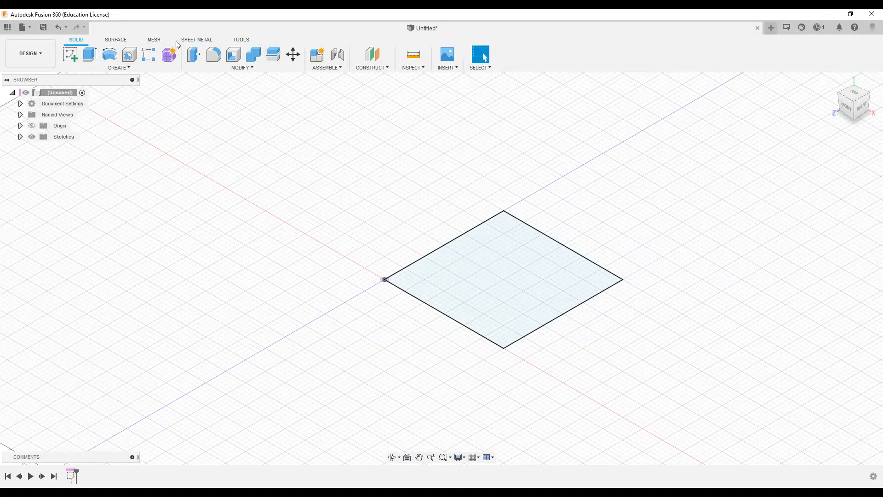
Extrude the 3 in square profile upward as a new body with a distance of 3 in.
left_click(90, 55)
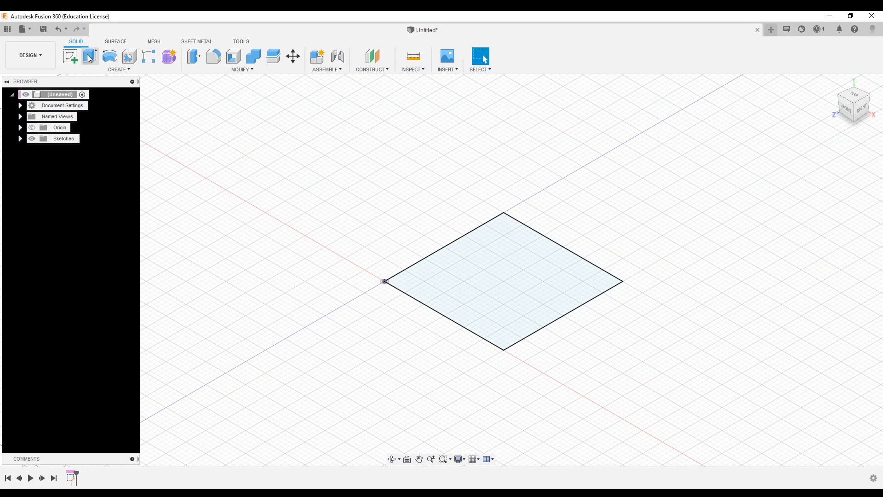
left_click(106, 70)
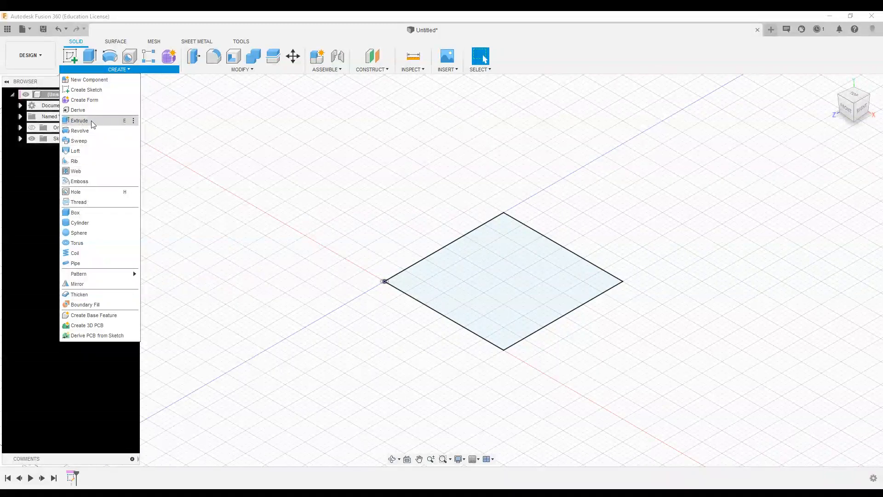
left_click(77, 122)
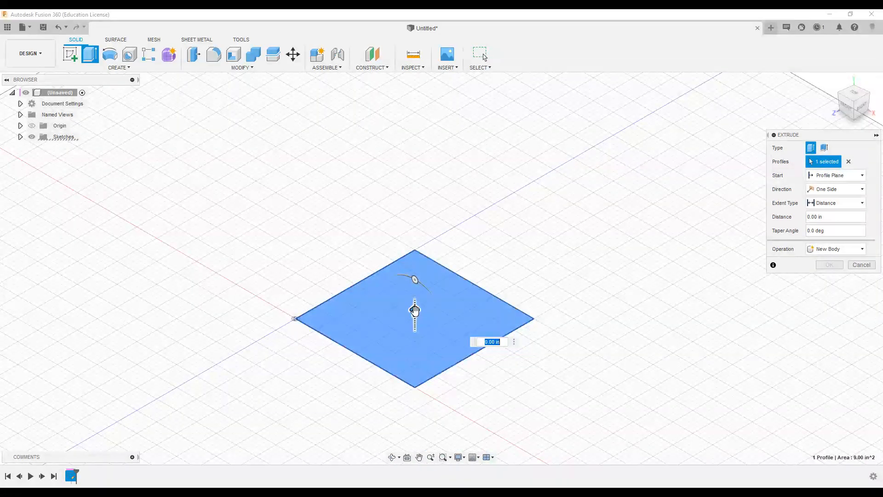
left_click_drag(415, 310, 415, 170)
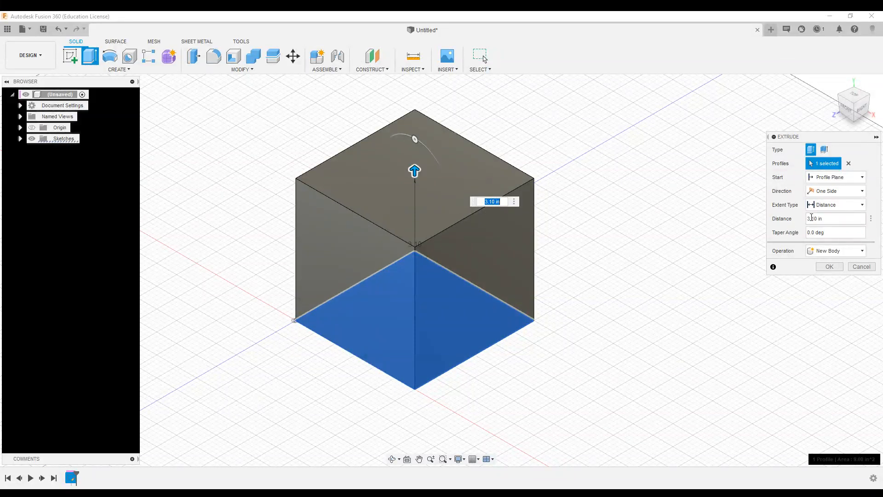
type("3")
key("Return")
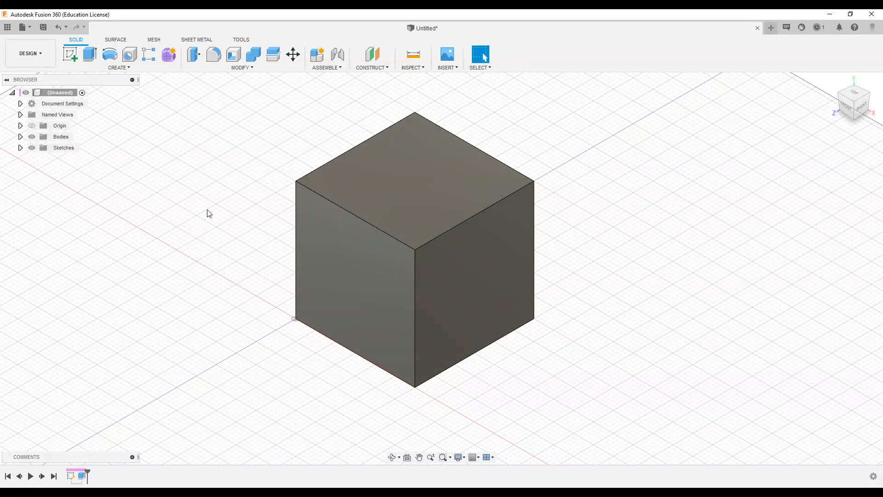
Start a new sketch on the top face of the cube.
middle_click_drag(224, 242, 624, 193, "shift")
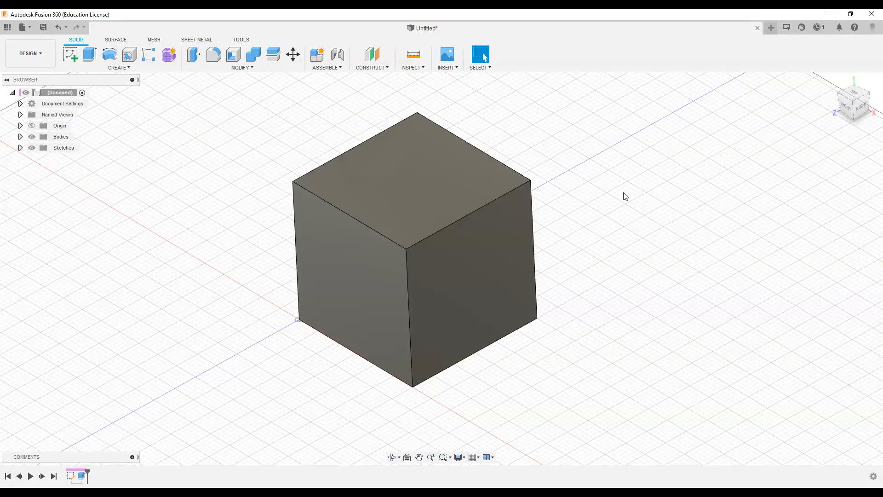
left_click(834, 80)
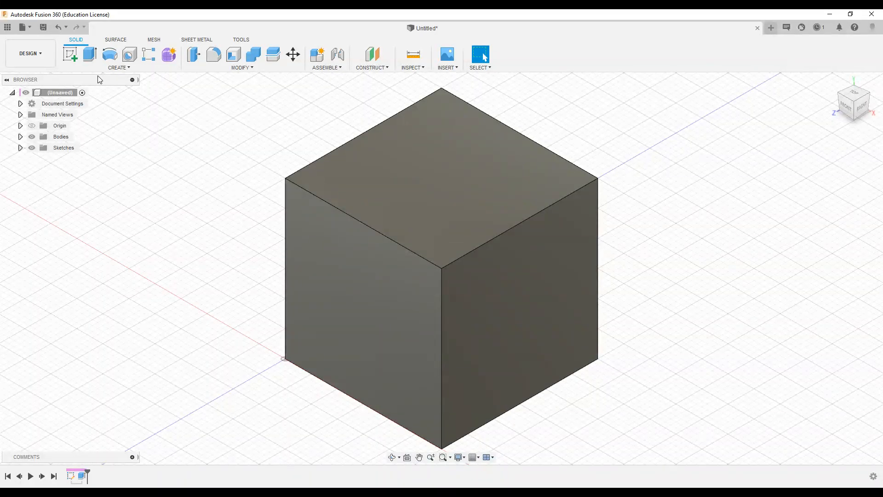
left_click(70, 55)
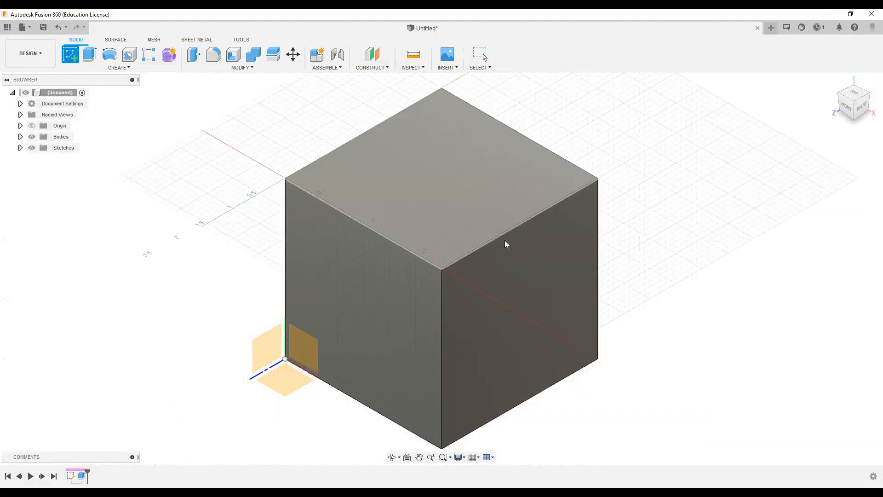
middle_click_drag(671, 244, 389, 296, "shift")
middle_click_drag(675, 207, 576, 172, "shift")
middle_click_drag(733, 213, 757, 233, "shift")
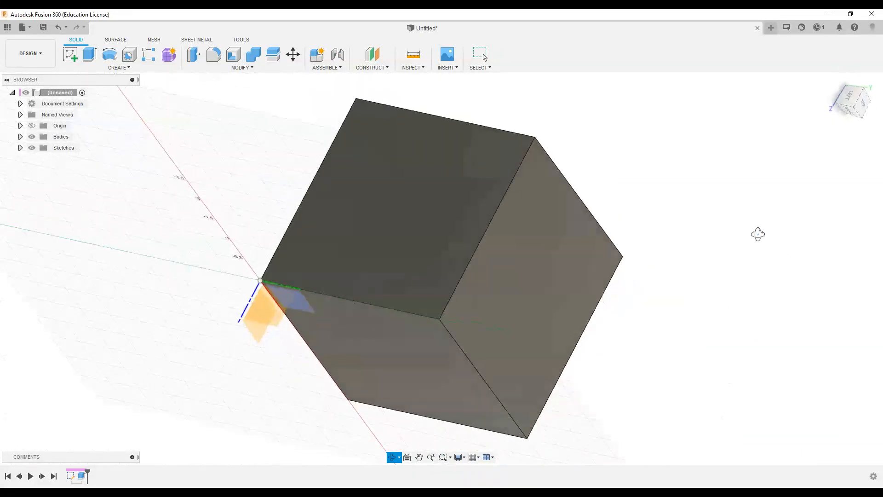
mouse_move(831, 94)
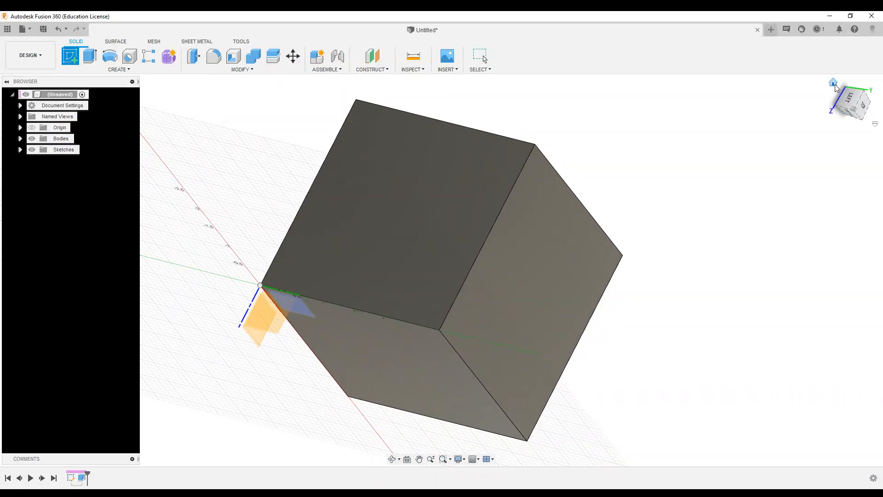
left_click(834, 84)
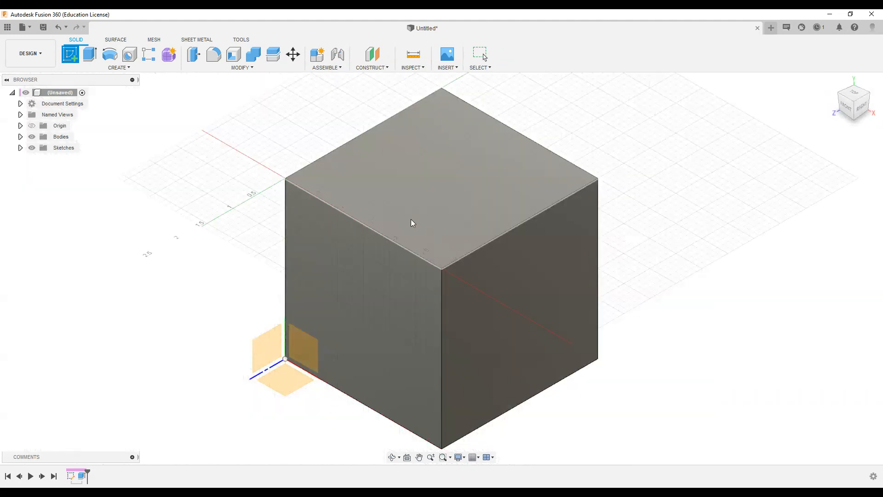
left_click(433, 165)
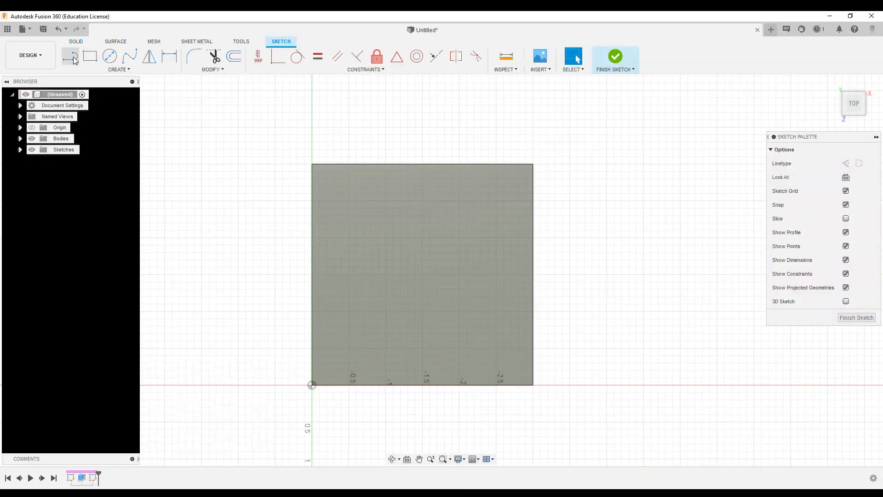
Draw a closed, irregular lobed spline through eleven fit points, about 2 in across, inside the cube's top face.
left_click(126, 59)
left_click(385, 235)
left_click(433, 262)
left_click(451, 221)
left_click(488, 206)
left_click(488, 280)
left_click(444, 288)
left_click(459, 339)
left_click(415, 346)
left_click(400, 302)
left_click(370, 331)
left_click(364, 273)
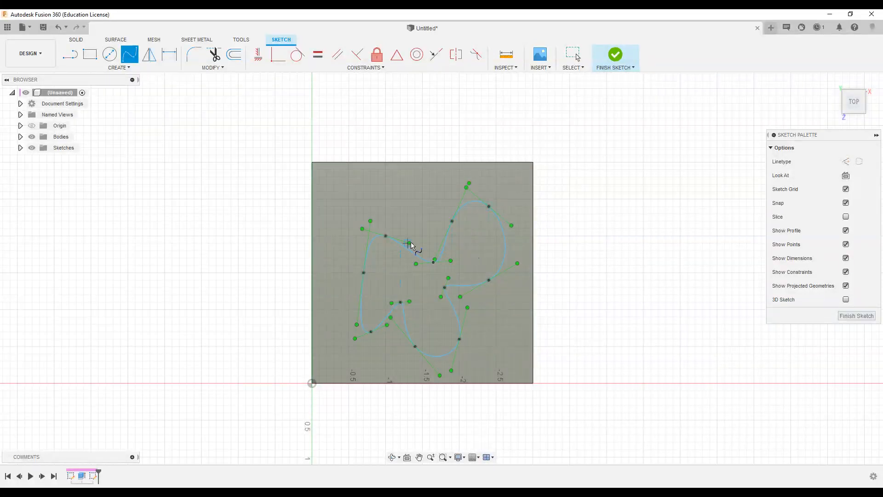
key("Escape")
Reshape the spline by levelling its upper-left tangent handle and shifting two fit points toward the face's left edge, and finish the sketch.
mouse_move(362, 228)
left_mouse_down()
mouse_move(367, 213)
mouse_move(349, 236)
left_mouse_up()
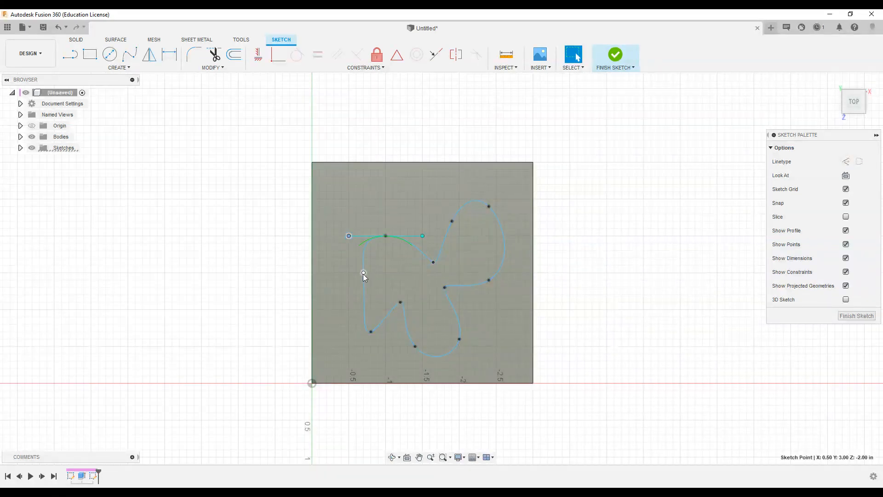
left_click_drag(363, 275, 348, 274)
left_click_drag(395, 306, 380, 306)
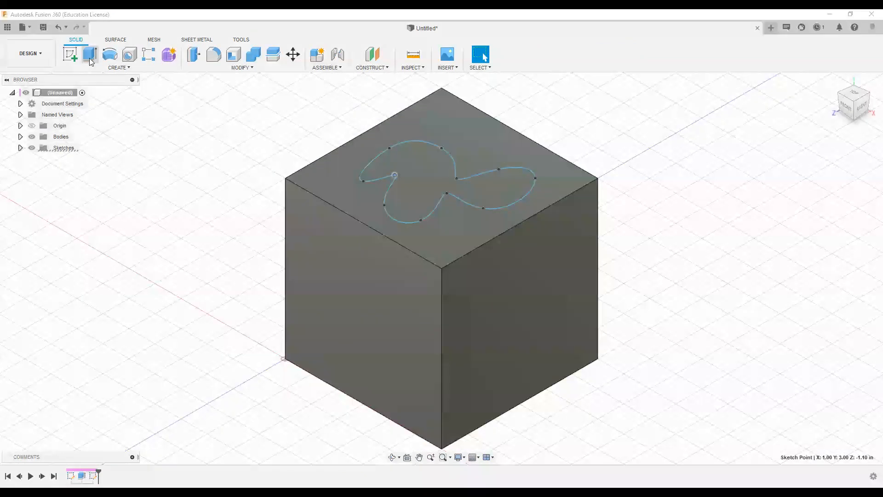
Start an extrusion of the closed spline profile and pull it about 1.40 in upward from the cube's top face.
left_click(91, 64)
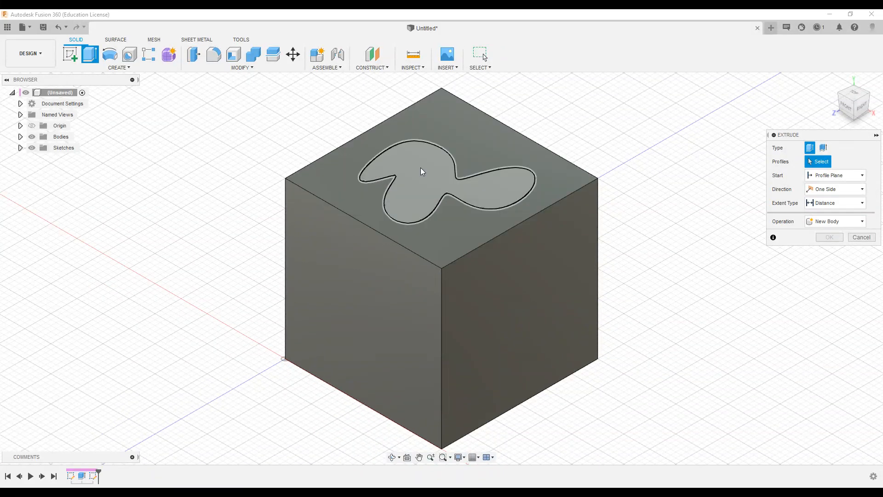
left_click(421, 167)
left_click_drag(394, 232, 394, 148)
middle_click_drag(572, 151, 522, 149)
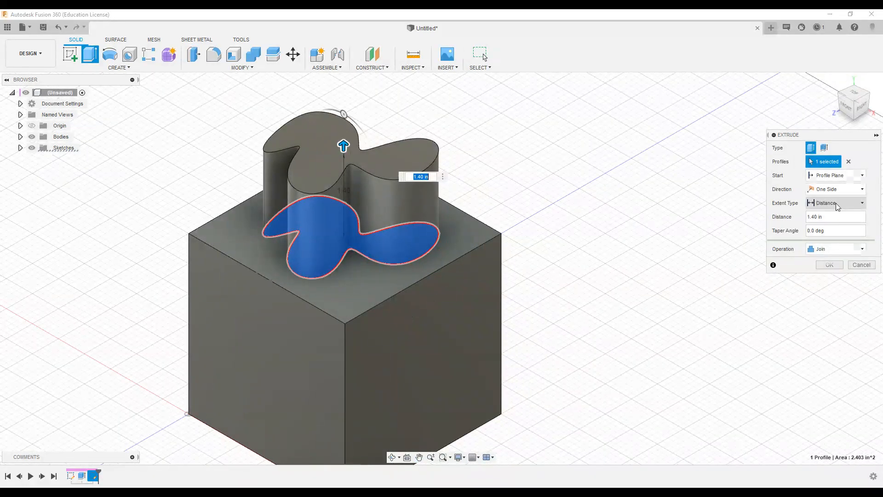
left_click_drag(803, 136, 575, 156)
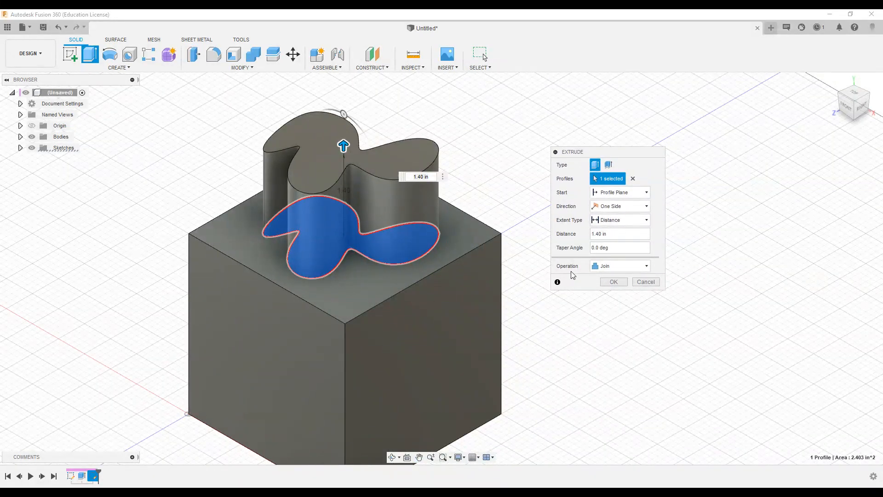
Switch the extrusion operation to Cut and push the spline profile down through the whole cube to a distance of -4.20 in.
left_click(617, 267)
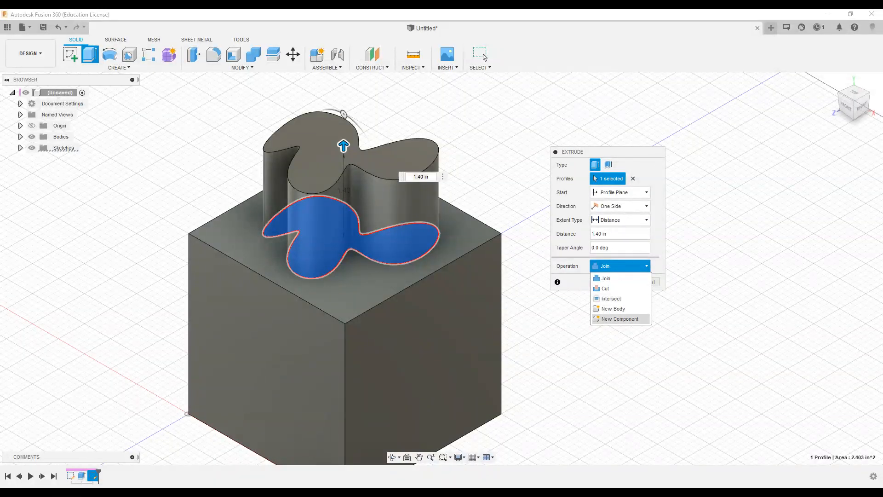
left_click(606, 288)
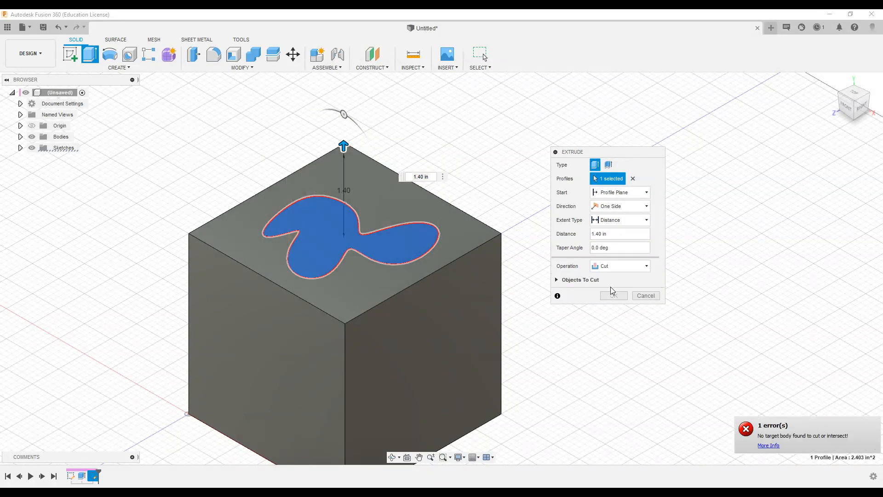
left_click_drag(344, 145, 354, 337)
middle_click_drag(361, 333, 360, 234)
left_click_drag(343, 252, 359, 408)
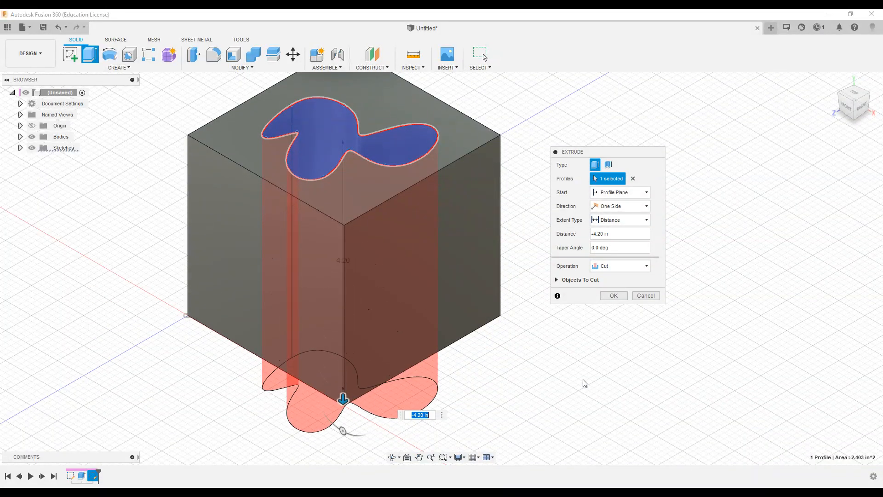
left_click(614, 295)
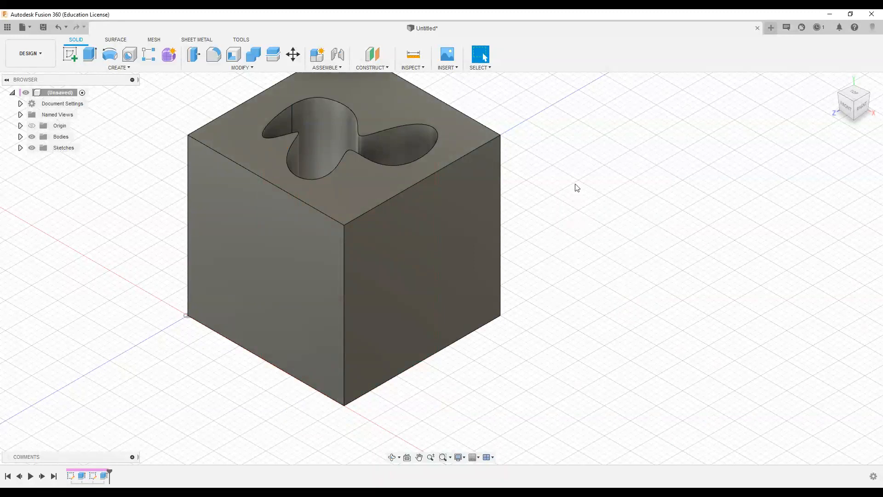
middle_click_drag(581, 184, 694, 175, "shift")
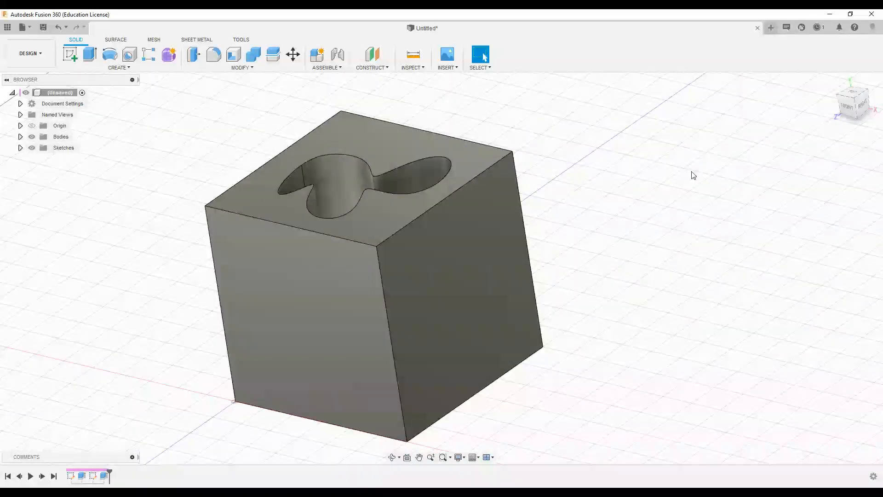
left_click(855, 100)
mouse_move(552, 191)
middle_mouse_down()
mouse_move(605, 189)
mouse_move(644, 208)
middle_mouse_up()
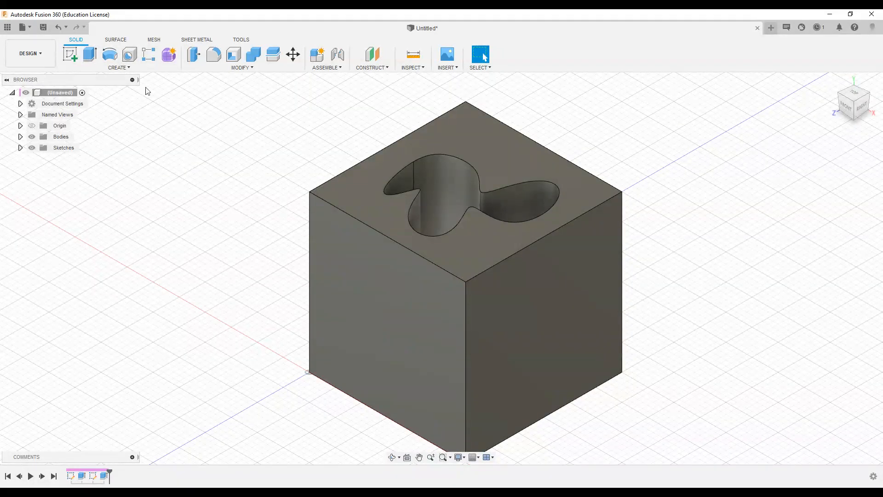
left_click(132, 68)
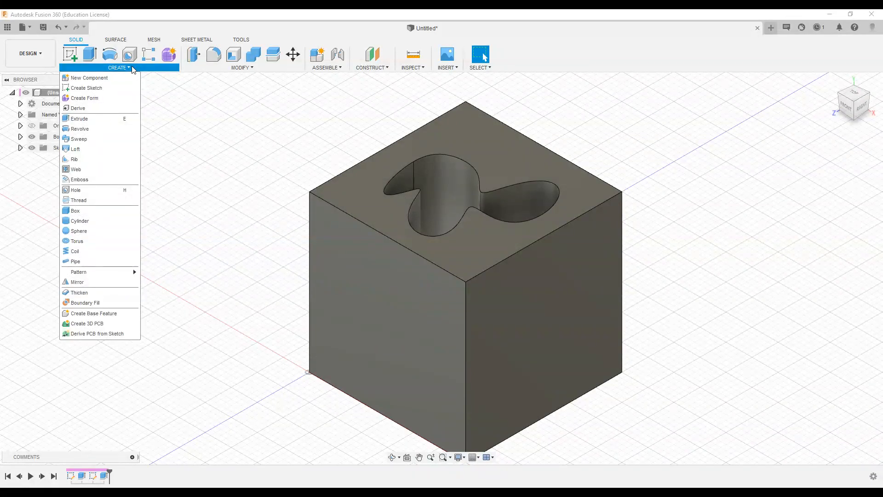
left_click(161, 29)
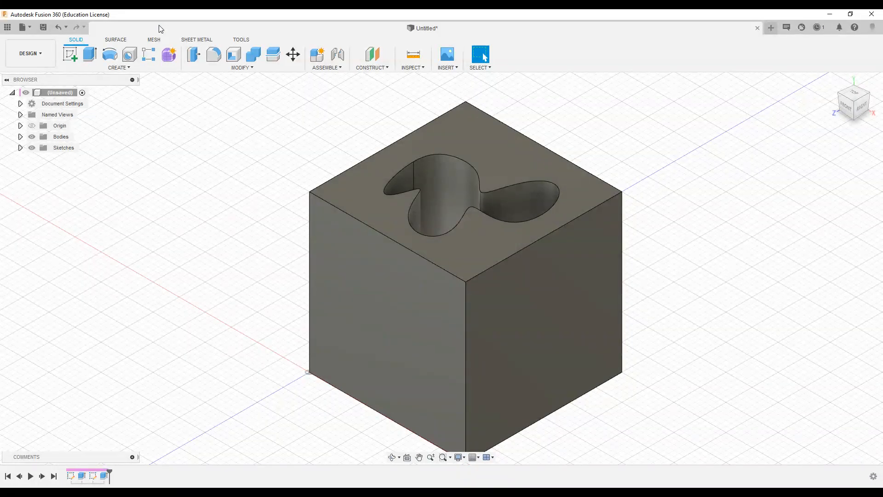